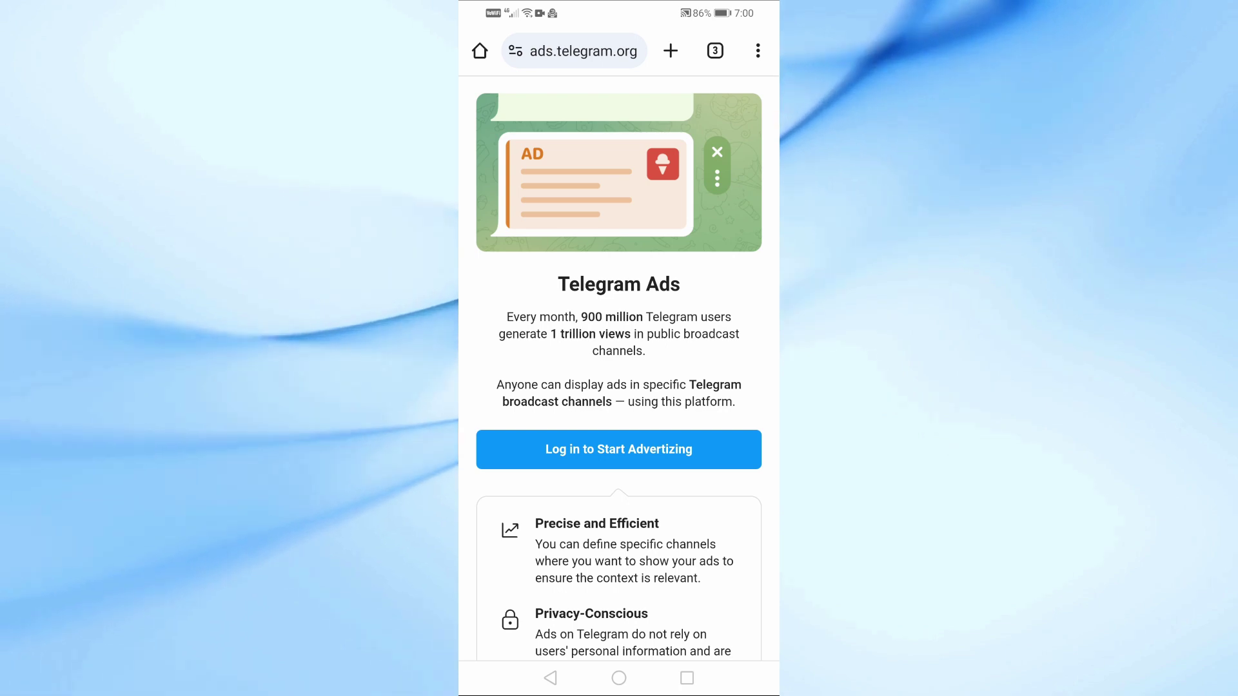
Start the Telegram Ads login from 'Log in to Start Advertizing' on ads.telegram.org.
scroll(619, 387, down, 3)
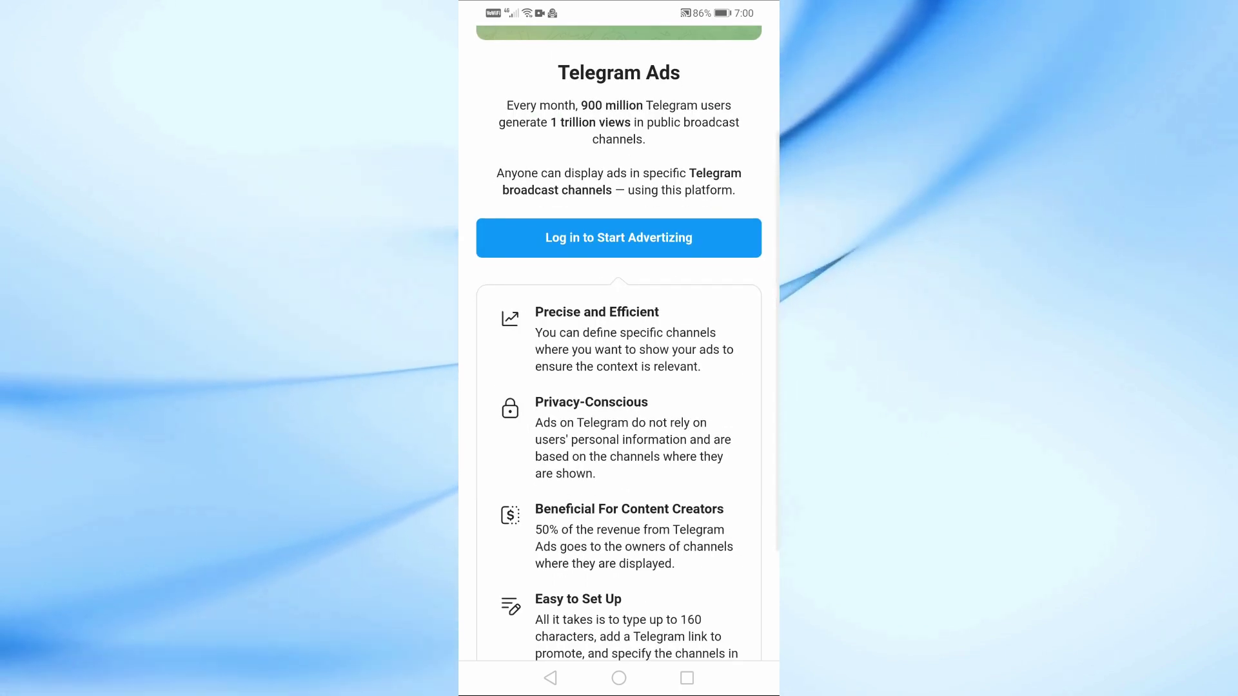
scroll(619, 354, up, 2)
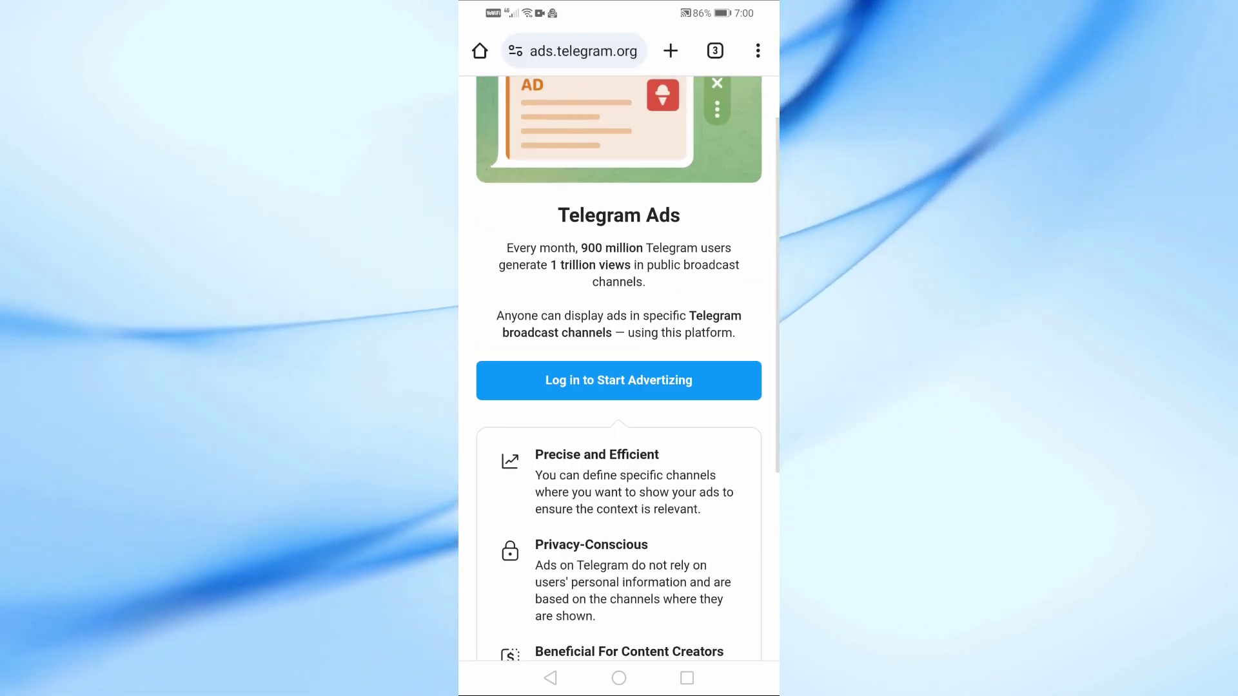
click(619, 380)
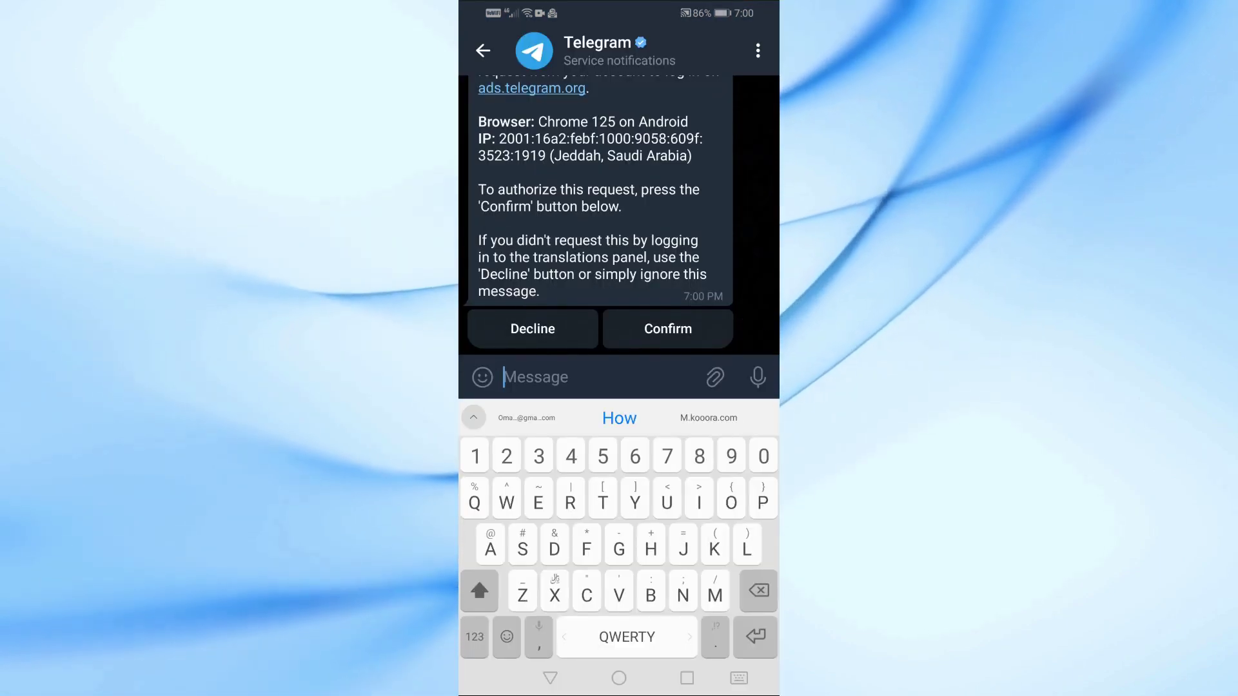
Confirm the Telegram Ads login in the service notifications chat and return home.
click(668, 329)
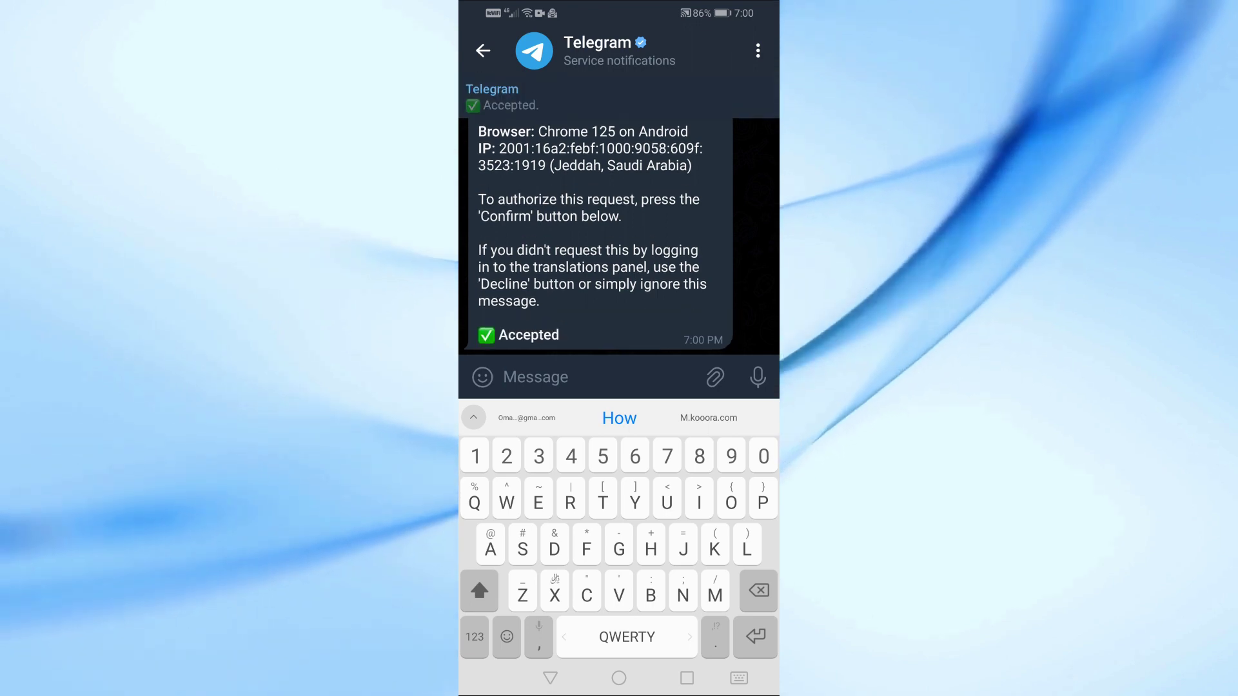
click(619, 678)
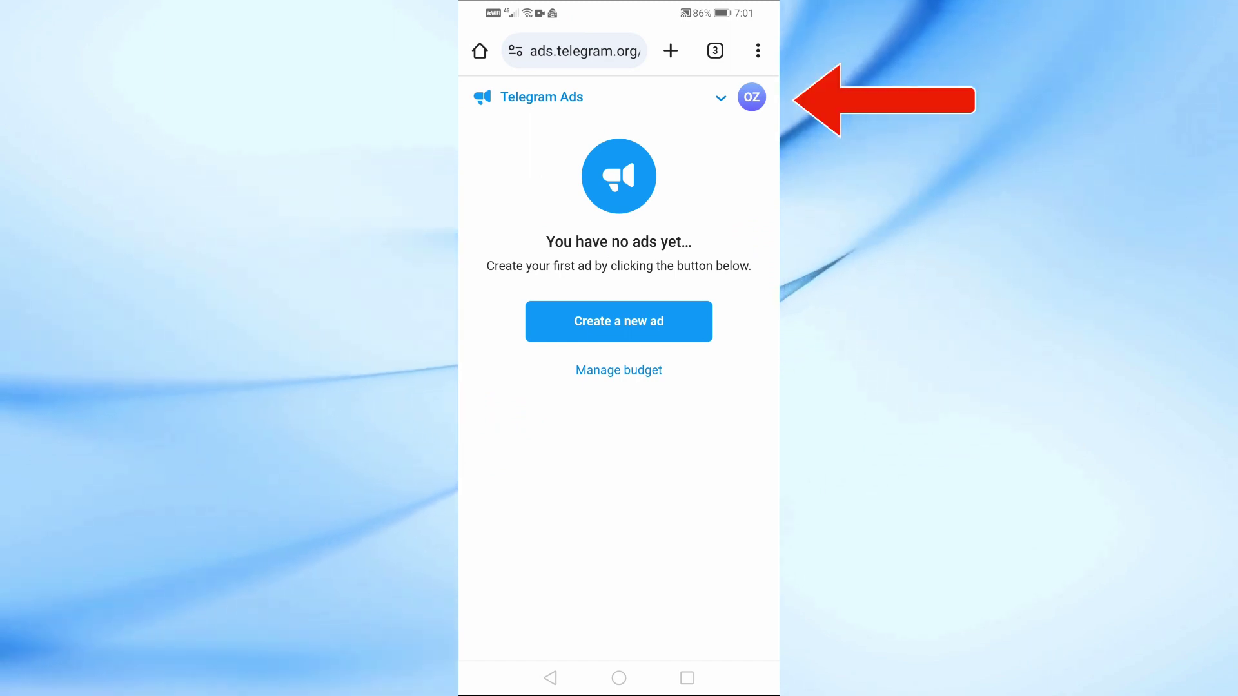
Open the Telegram Ads account dropdown to add funds via Fragment.
click(751, 97)
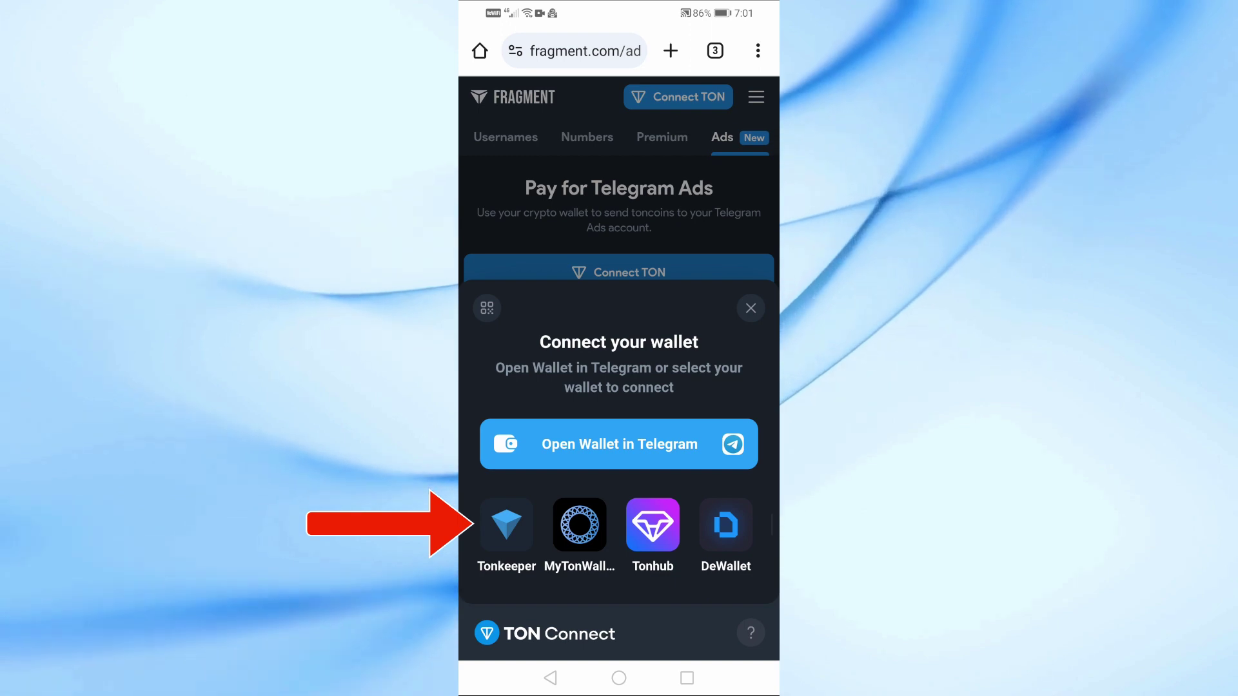
Pick Tonkeeper in Fragment's Connect your wallet sheet.
click(506, 524)
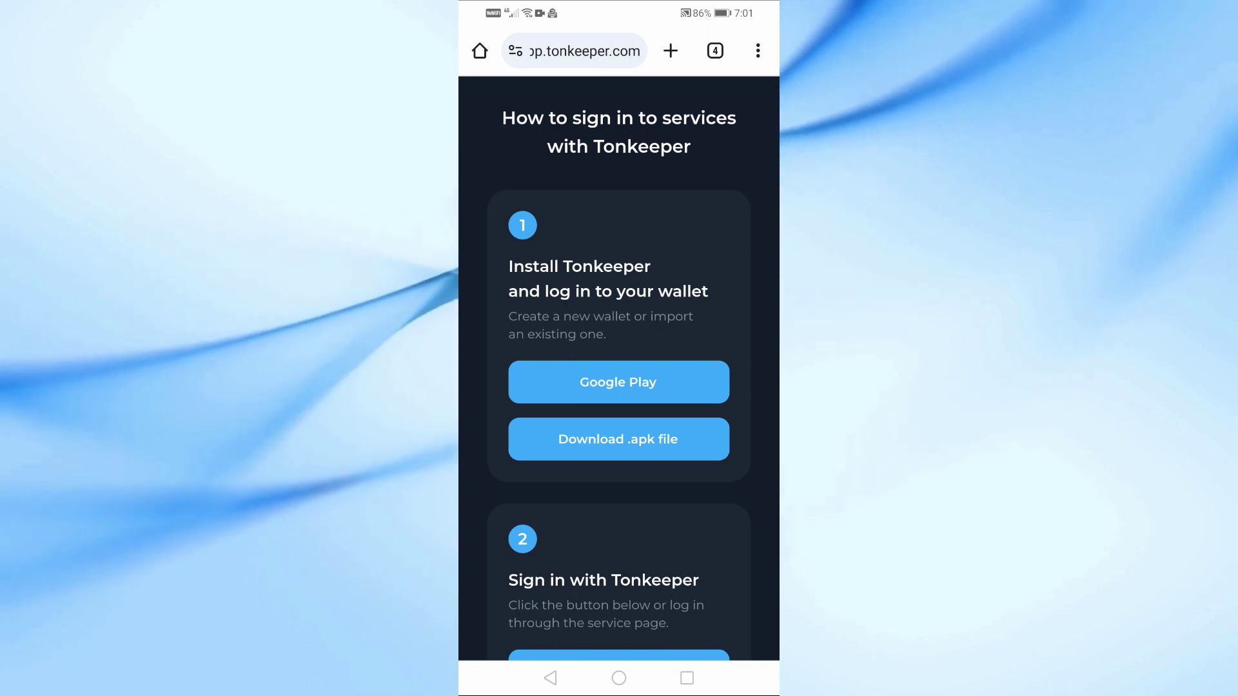
Install Tonkeeper — TON Wallet from Google Play and launch it.
click(619, 382)
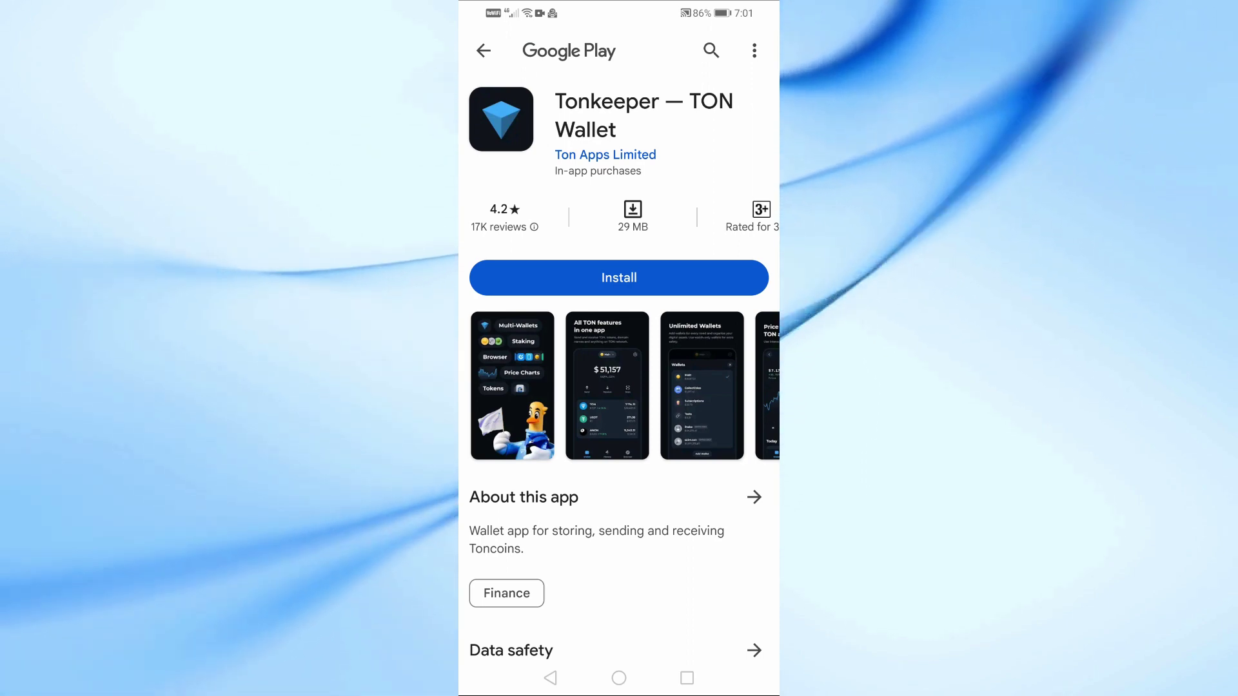
click(619, 277)
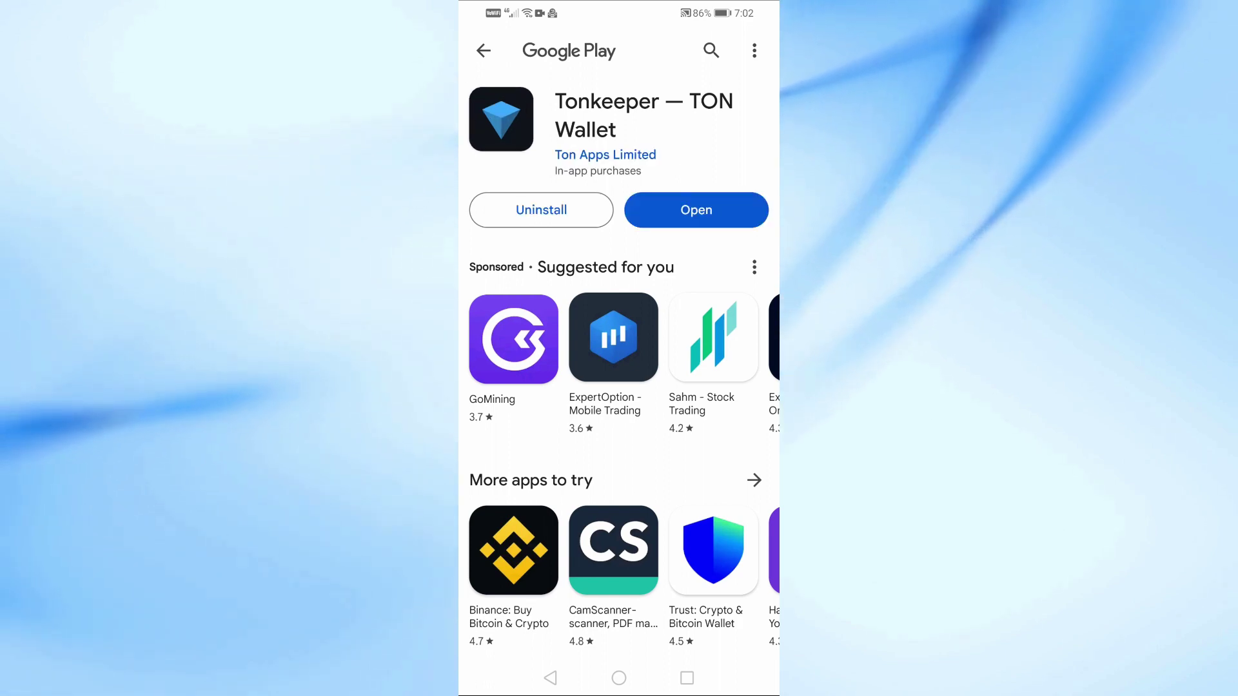
click(696, 210)
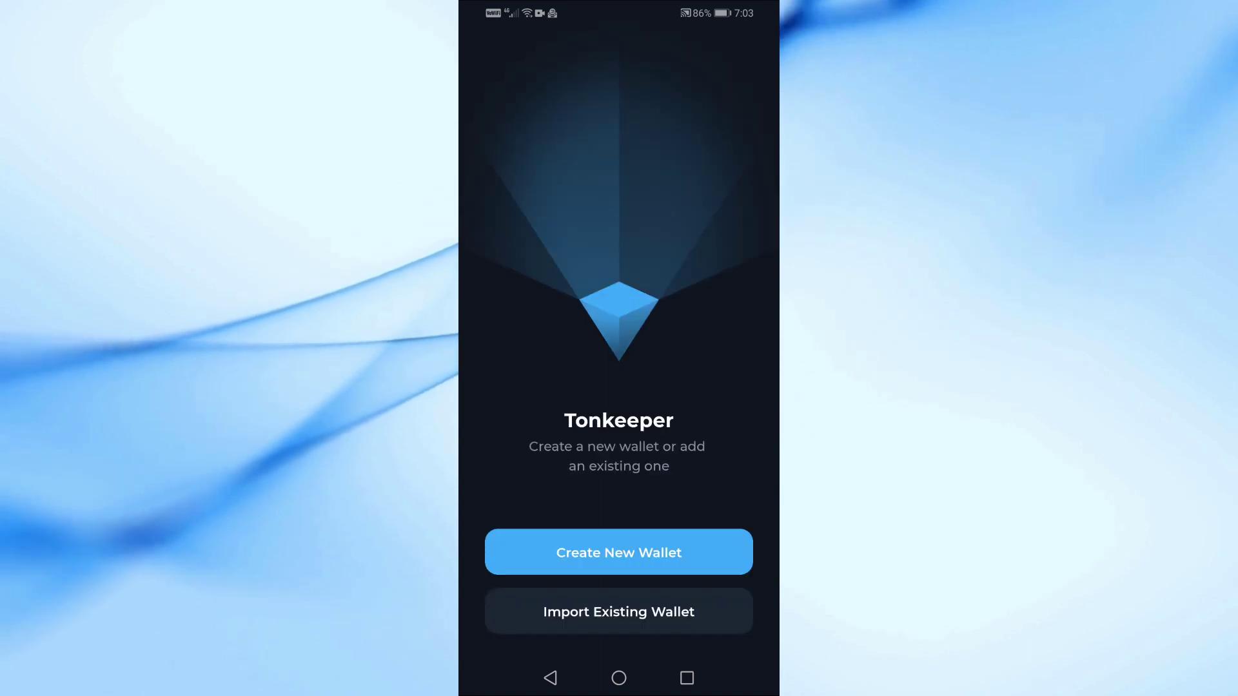
Create a new Tonkeeper wallet with a confirmed four-digit passcode.
click(619, 553)
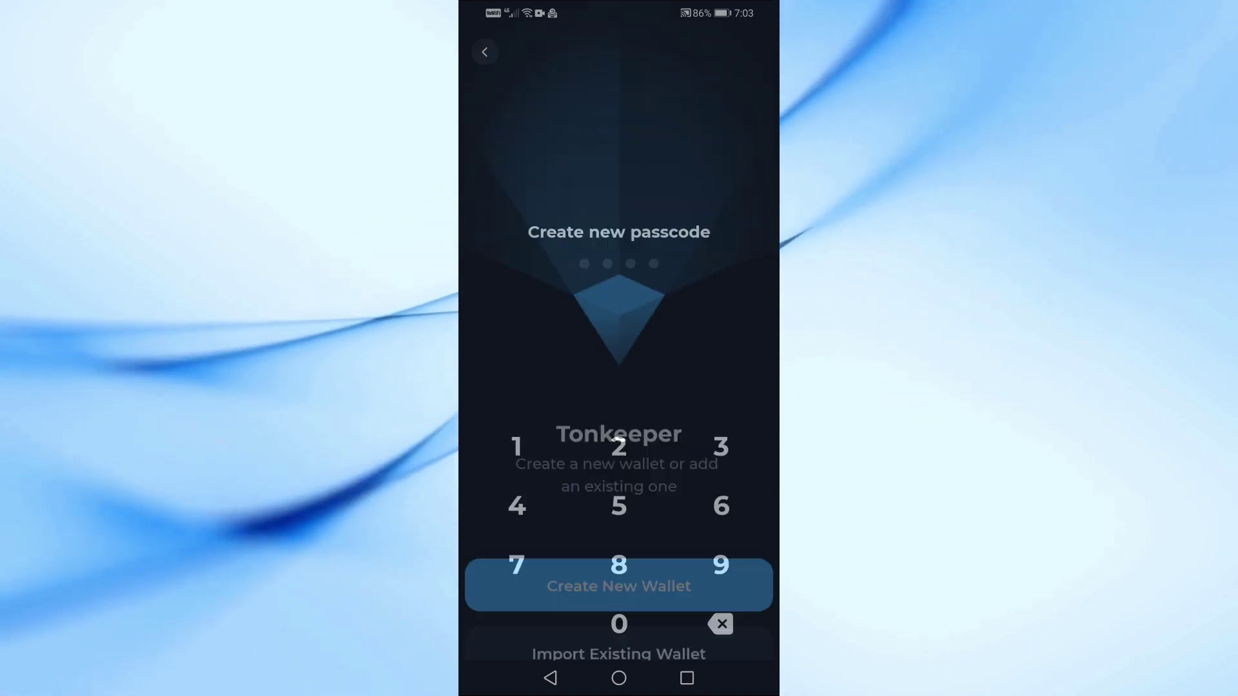
click(516, 446)
click(721, 446)
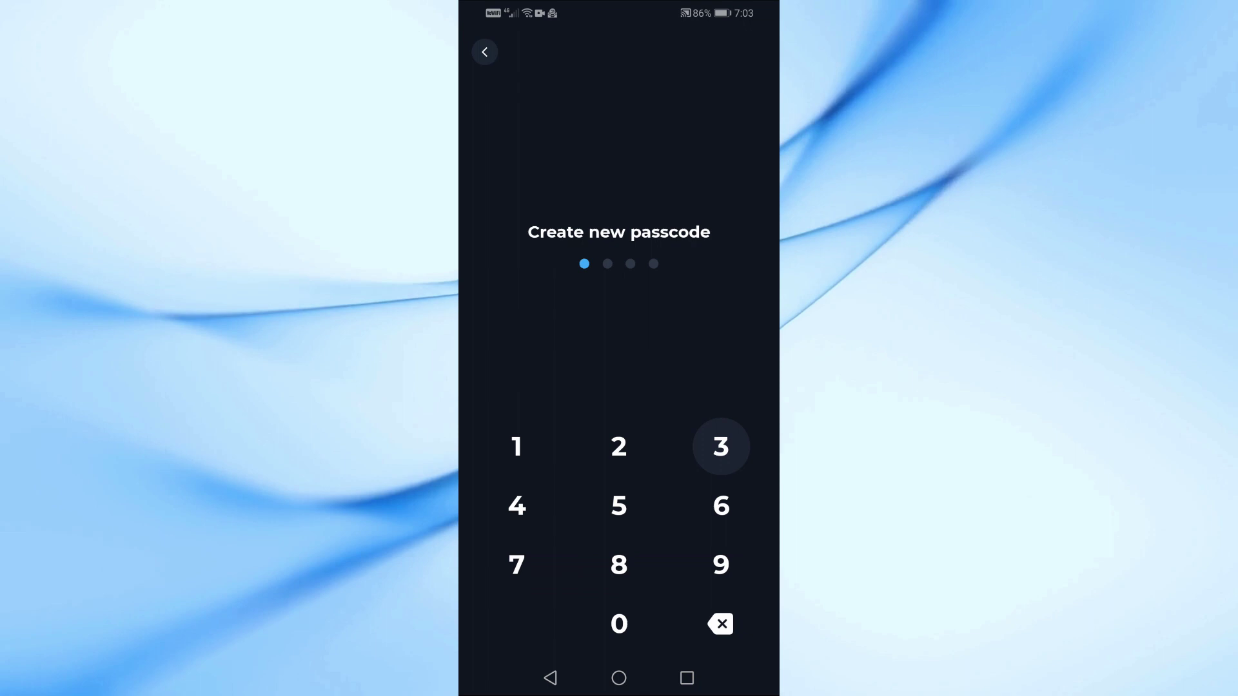
click(619, 623)
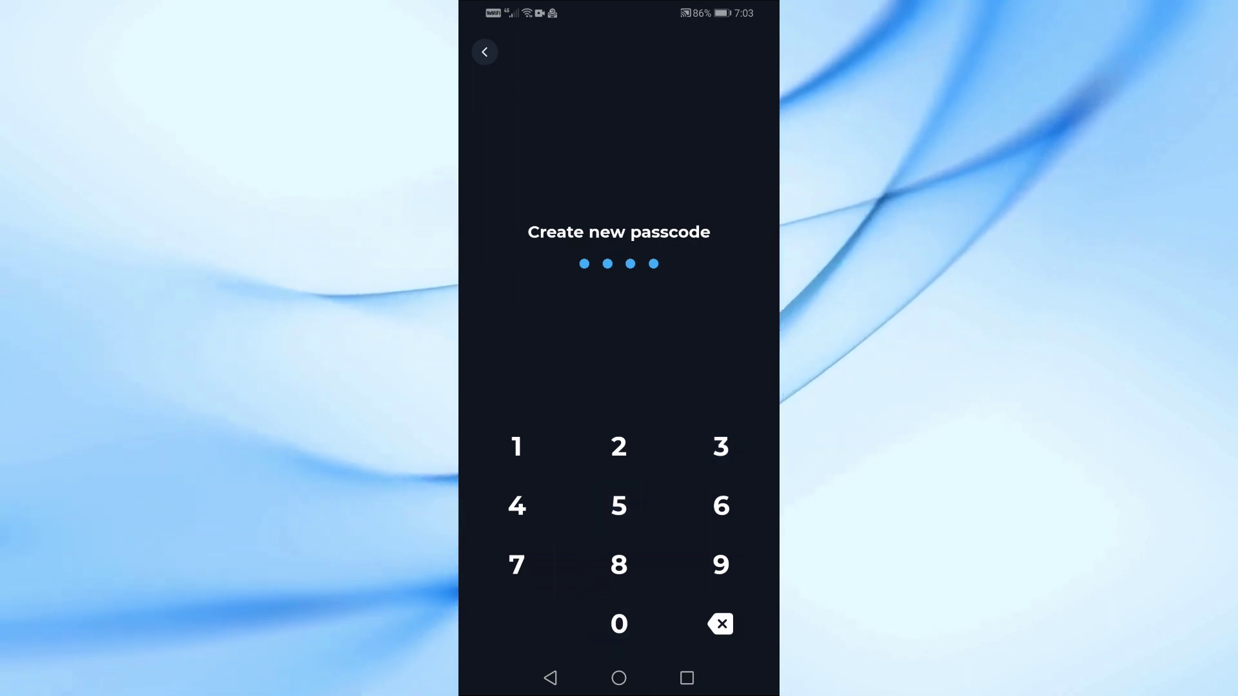
click(517, 446)
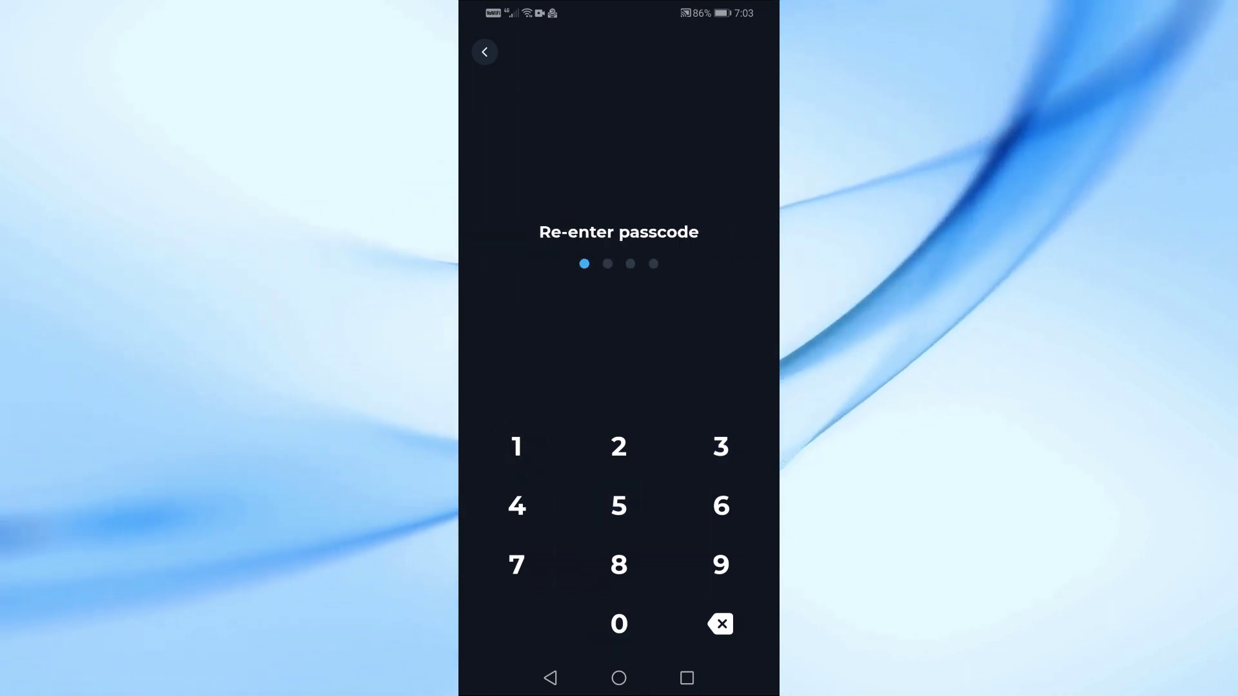
click(721, 446)
click(619, 623)
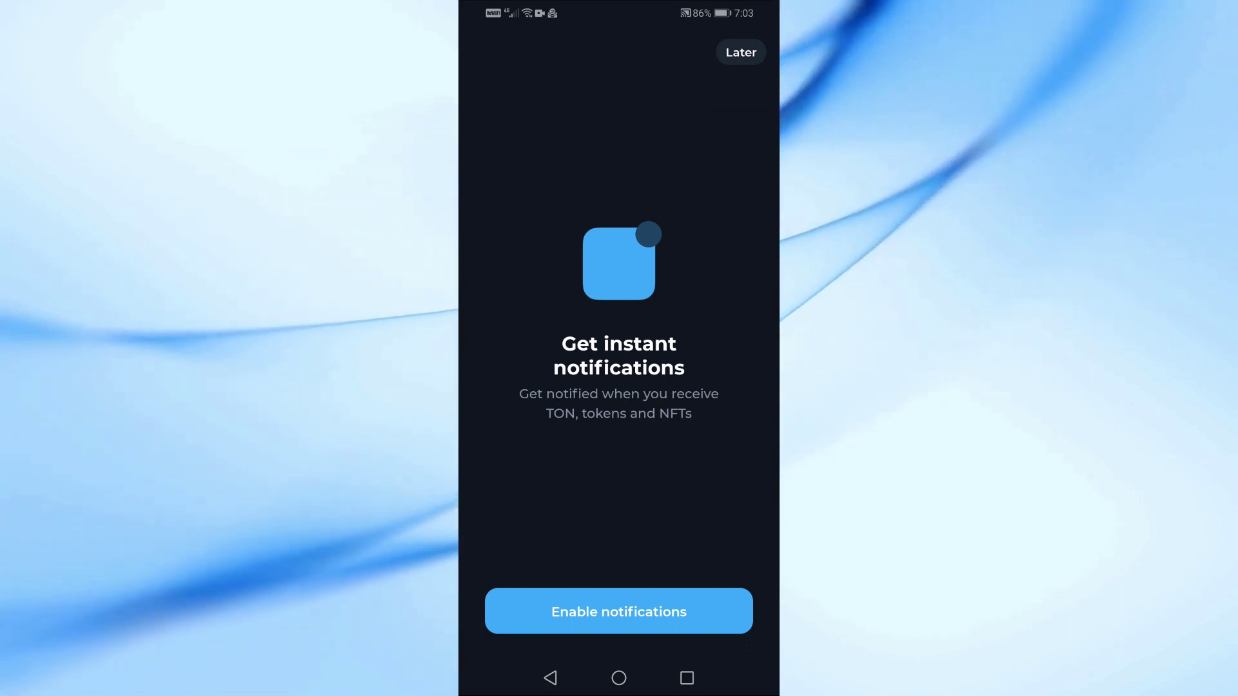
Skip notifications and choose Transak among all TON providers under Buy & Sell.
click(741, 52)
click(616, 276)
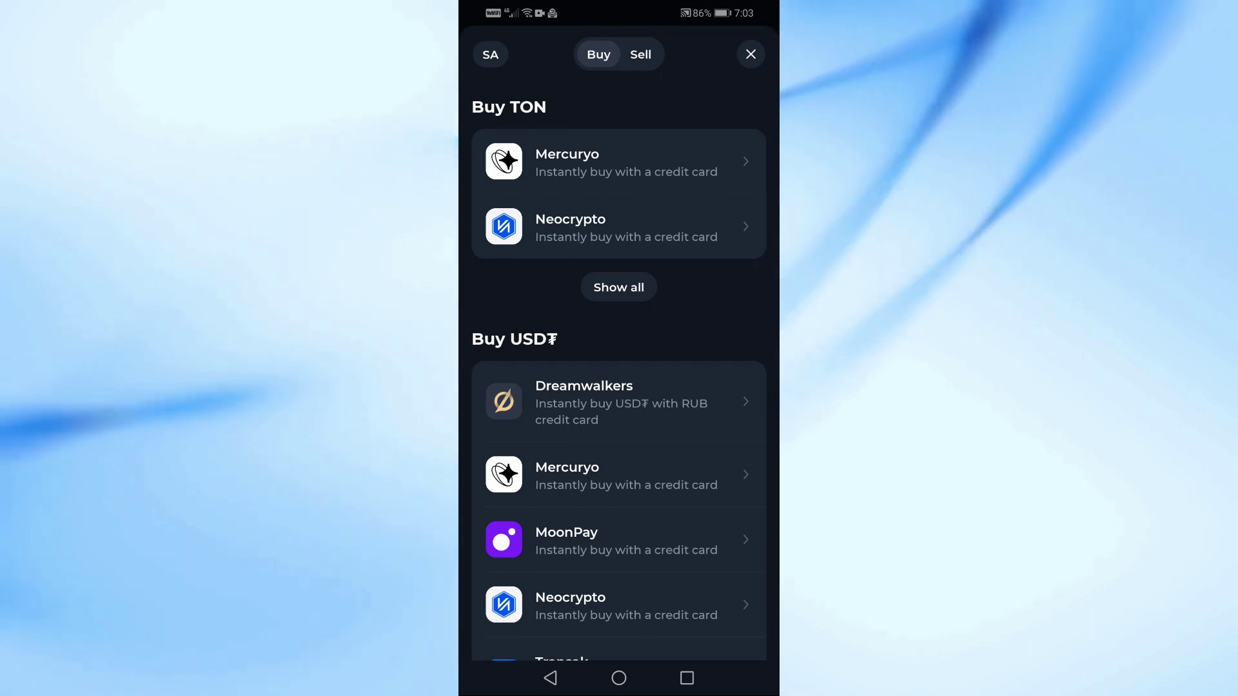
click(561, 658)
click(749, 299)
click(619, 287)
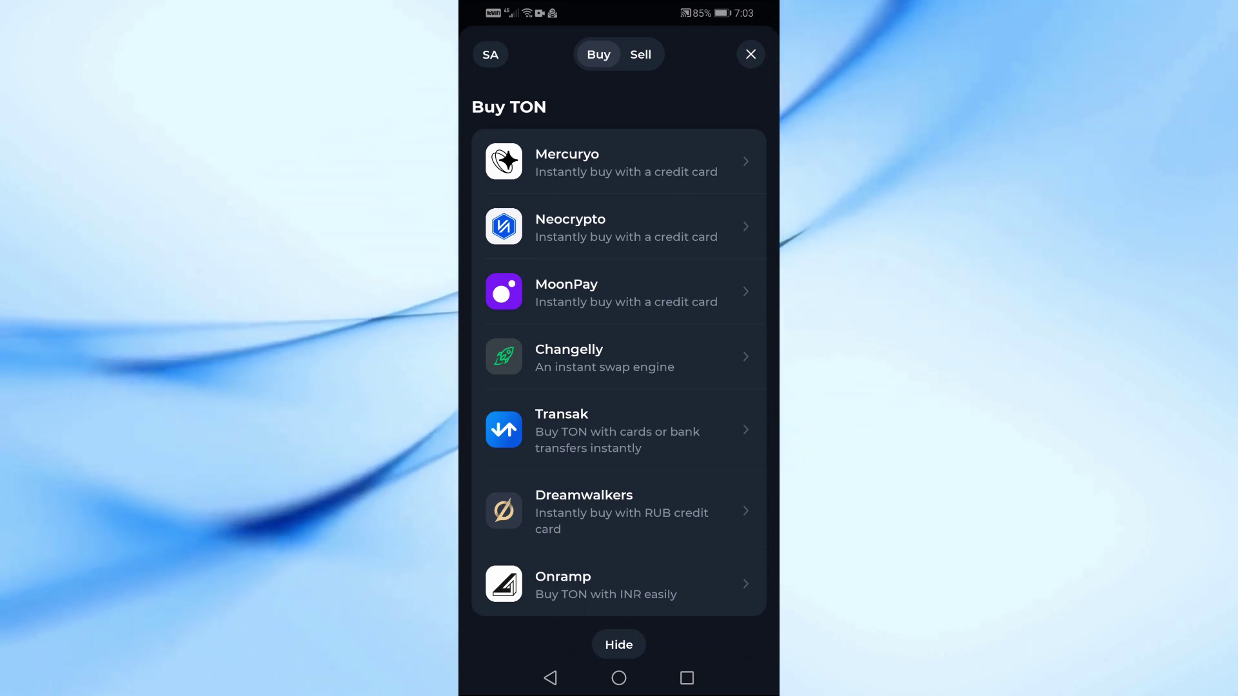
click(580, 584)
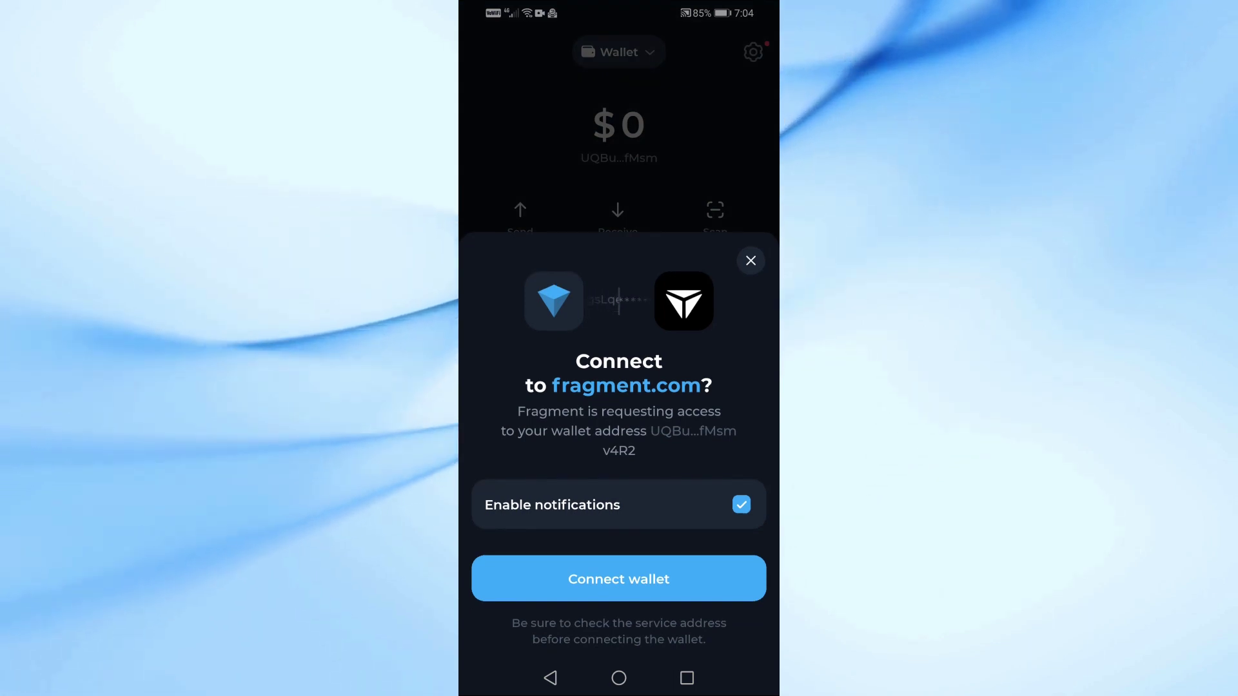
Approve the 'Connect to fragment.com?' request for the new Tonkeeper wallet.
click(619, 579)
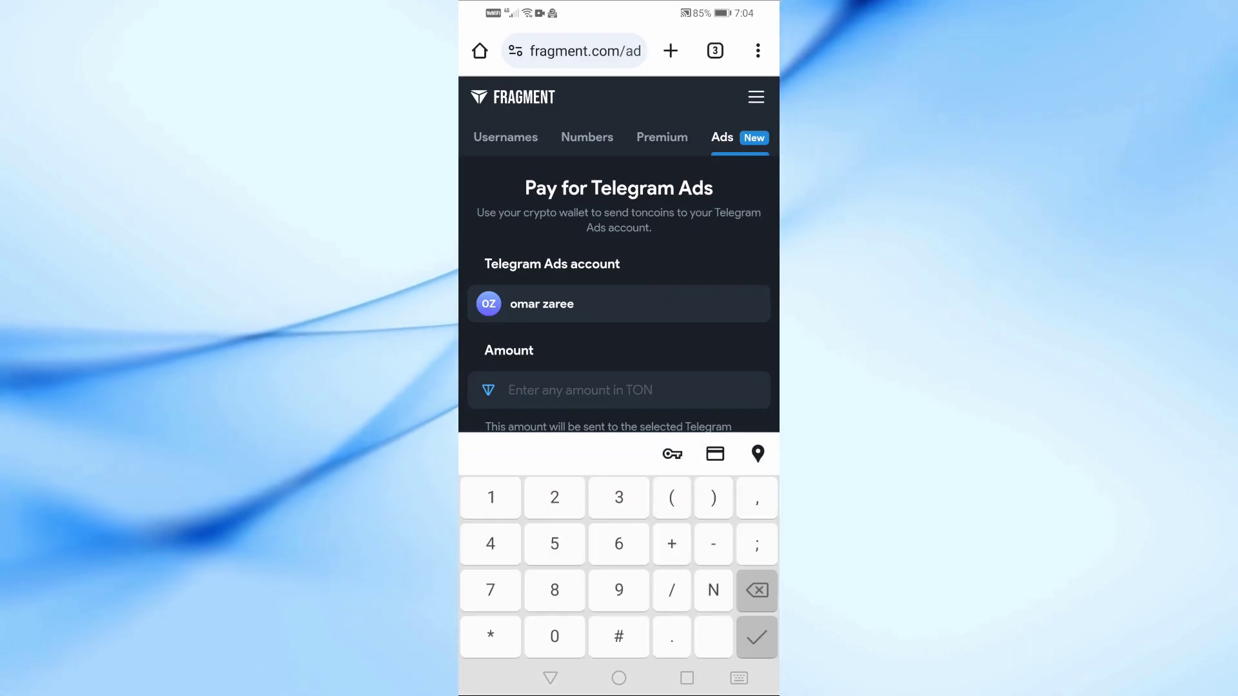
Enter a 25 TON top-up amount for the Telegram Ads account on Fragment.
text(25)
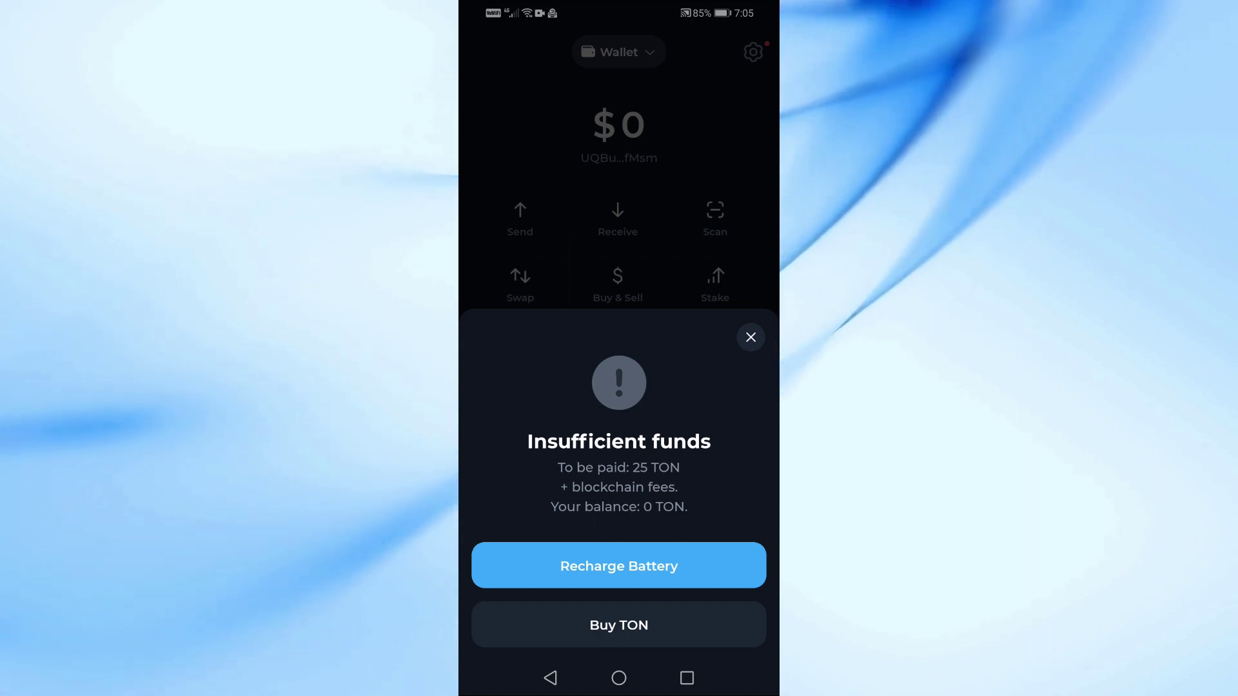
Close Tonkeeper's Insufficient funds sheet for the 25 TON payment.
key(Escape)
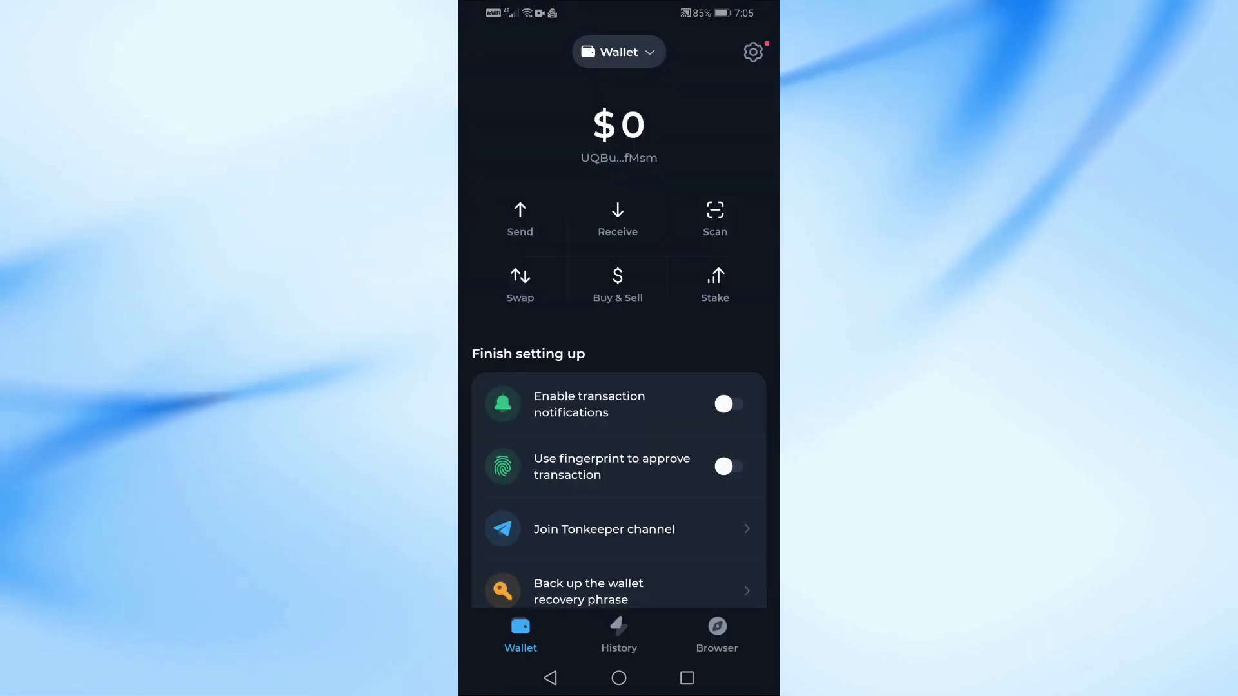